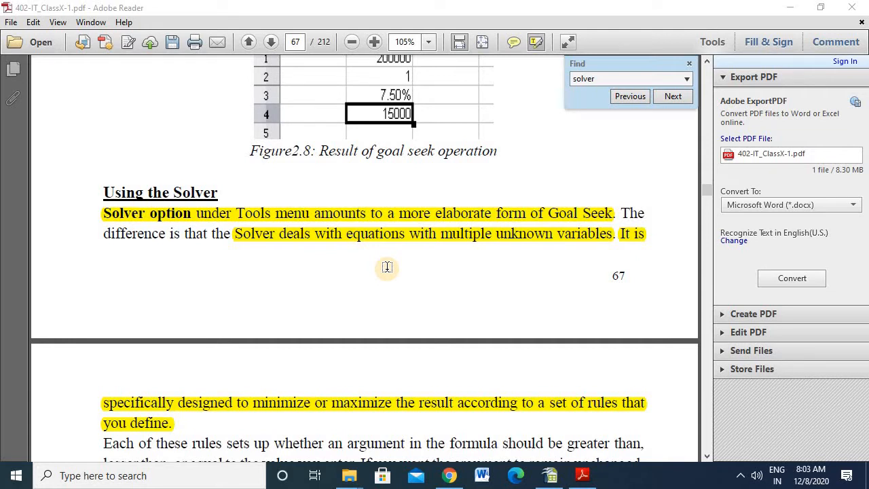
- Switch to the video.ods spreadsheet in OpenOffice Calc and examine the funds' interest rates, time periods and the Fund Y and total interest formulas
left_click(551, 478)
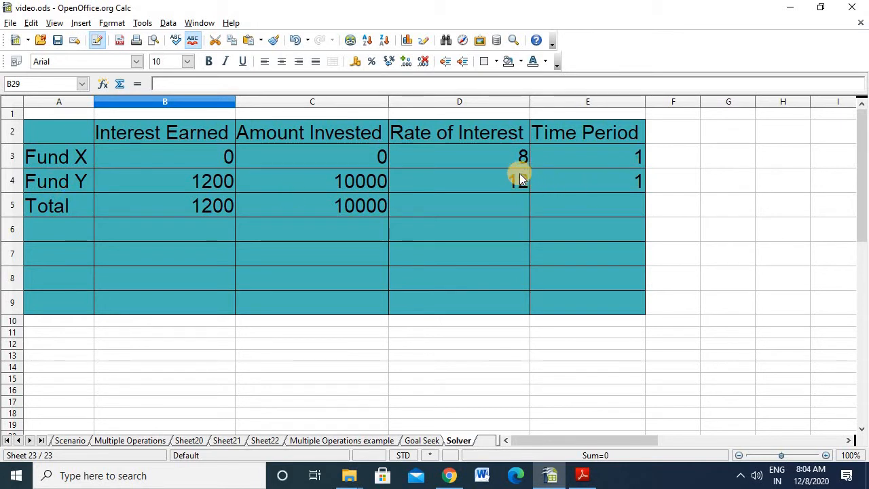
left_click(450, 158)
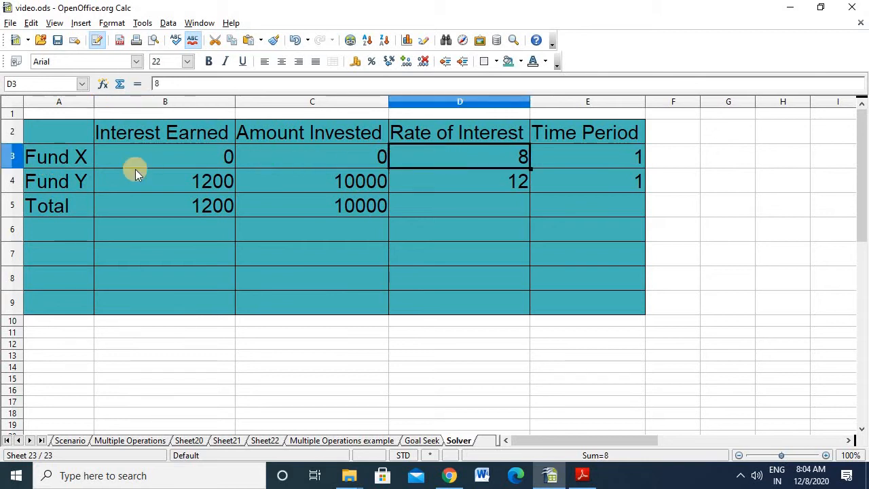
left_click(55, 181)
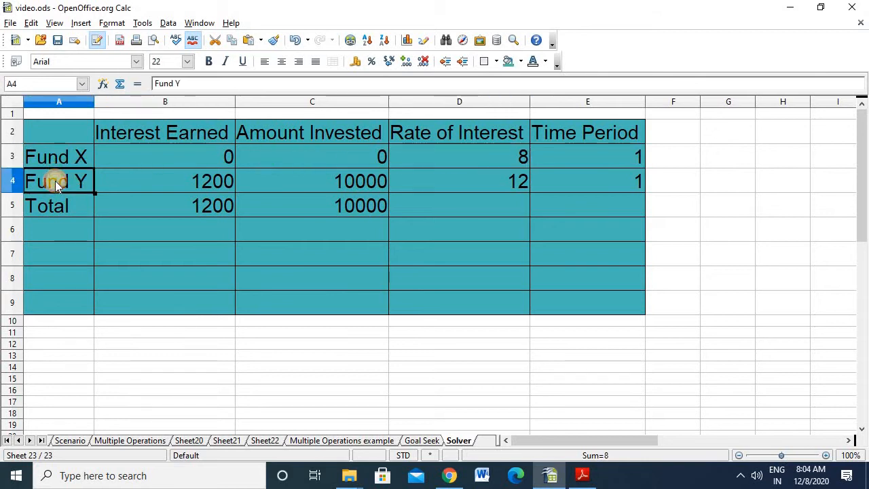
left_click(435, 178)
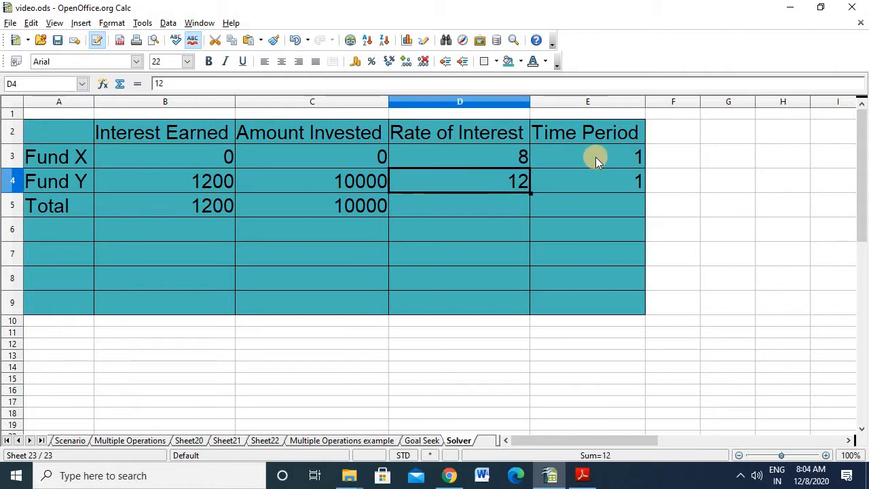
left_click(594, 157)
left_click(588, 179)
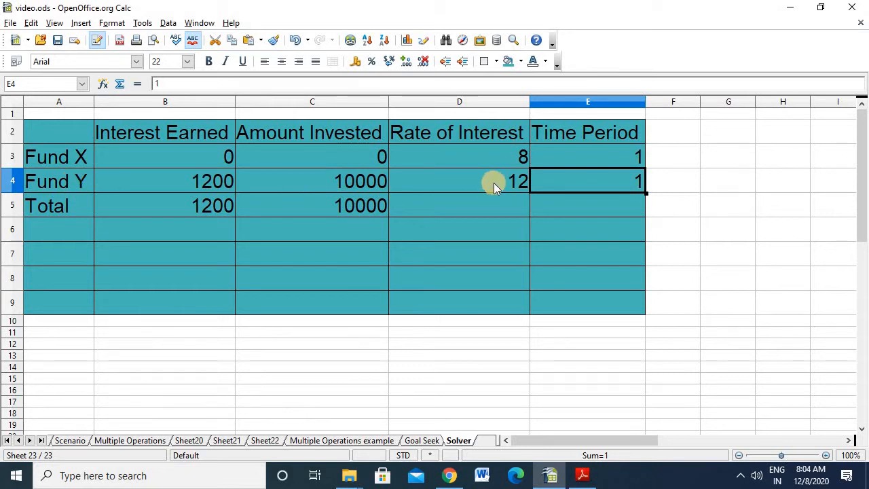
left_click(183, 181)
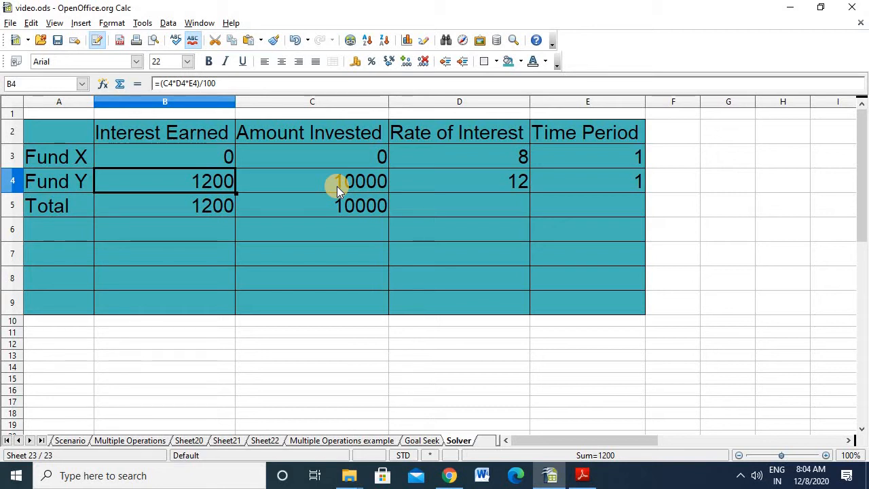
left_click(201, 206)
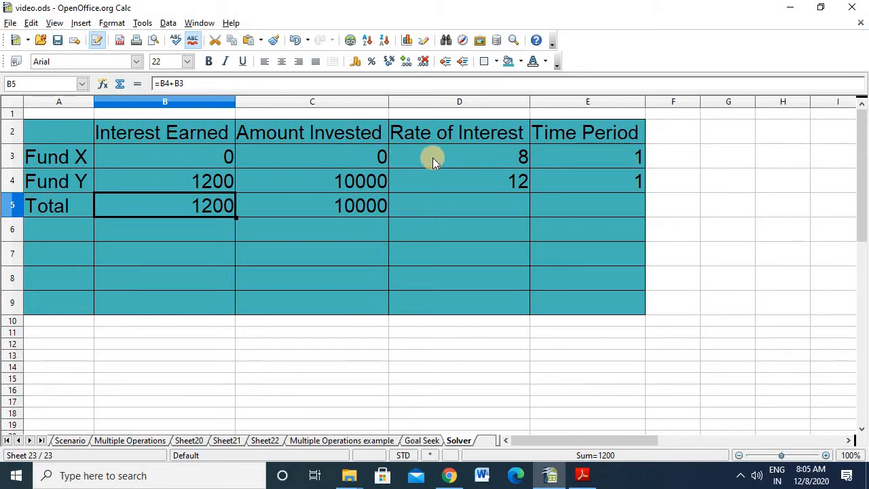
- Examine the Amount Invested cells C3 to C5 together with the rate and time period inputs for both funds
left_click(311, 158)
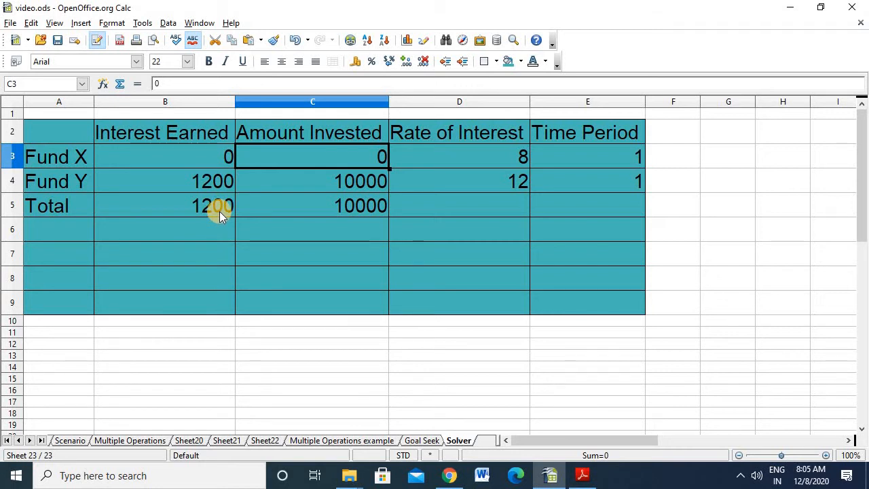
left_click(336, 183)
left_click(343, 211)
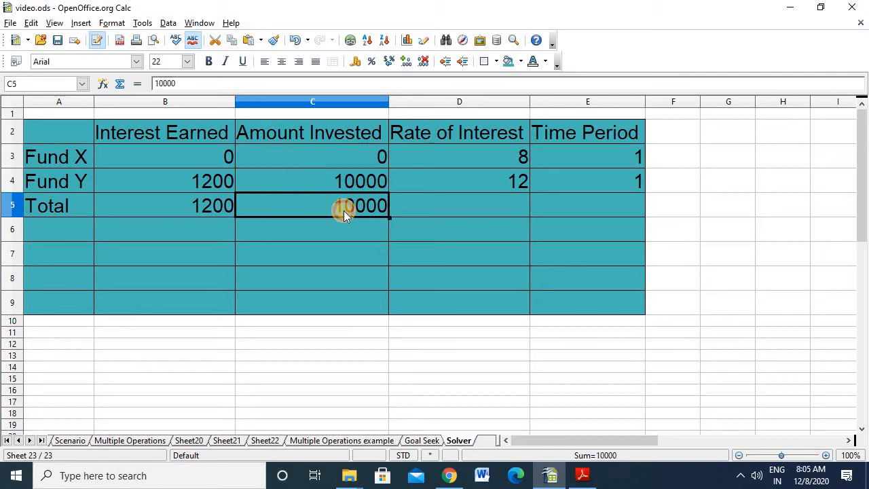
left_click(483, 183)
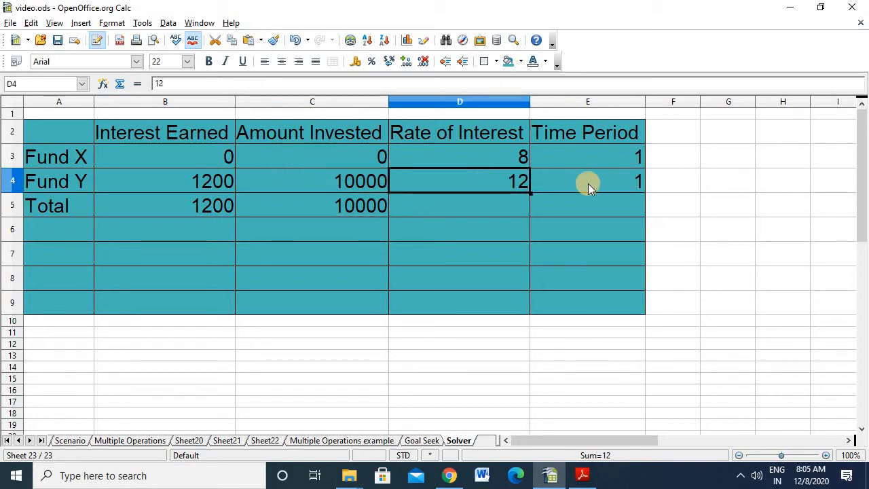
left_click(588, 183)
left_click(588, 150)
left_click(484, 152)
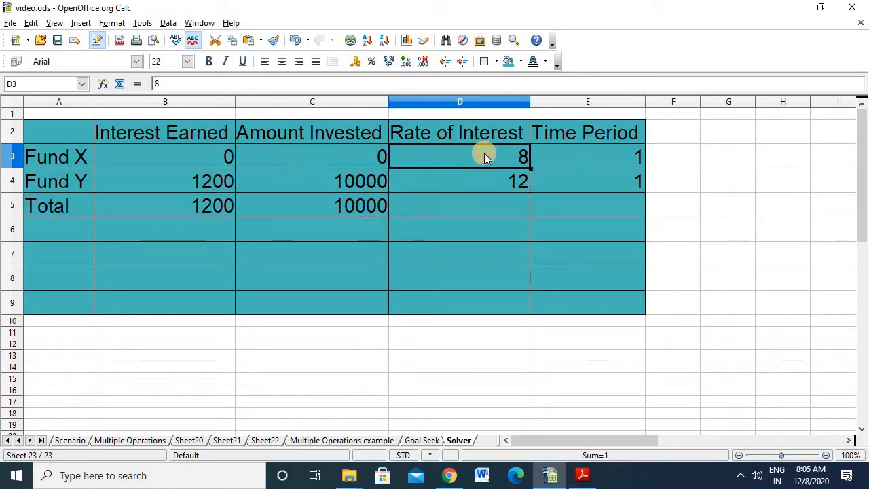
left_click(333, 157)
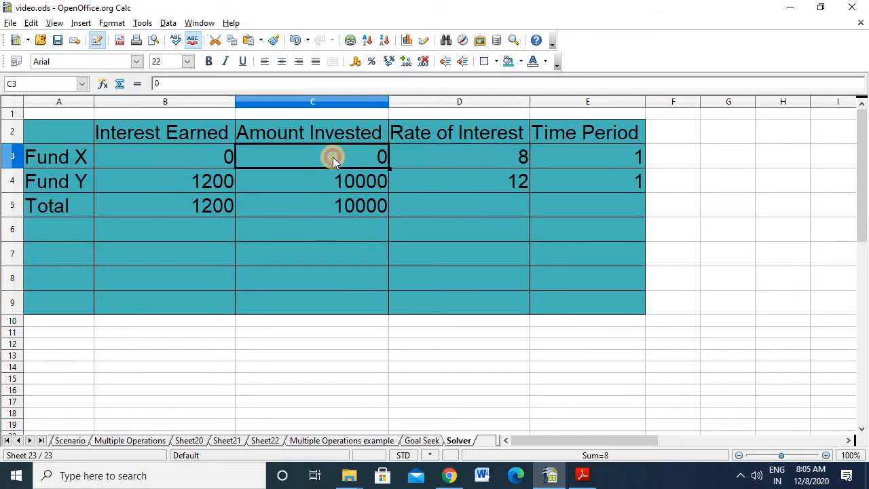
left_click(334, 176)
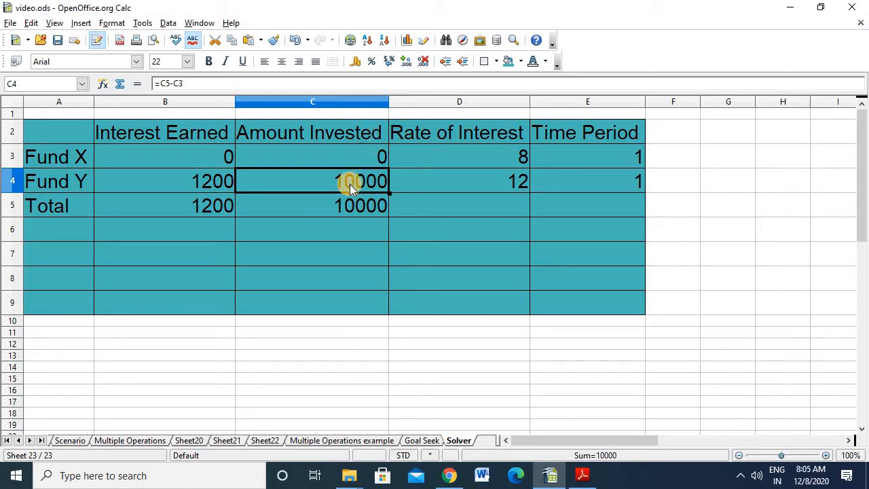
- Examine how the interest formulas in B3, B4 and B5 draw on amount, rate and time period
left_click(188, 183)
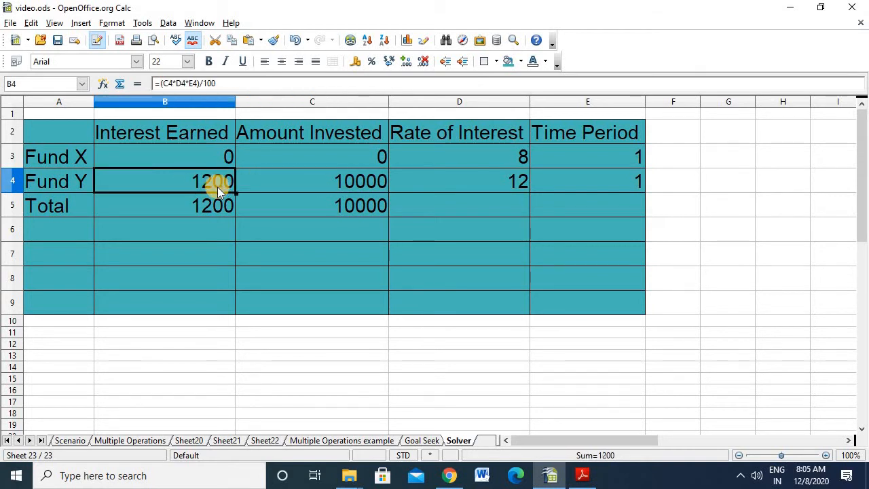
left_click(347, 178)
left_click(482, 183)
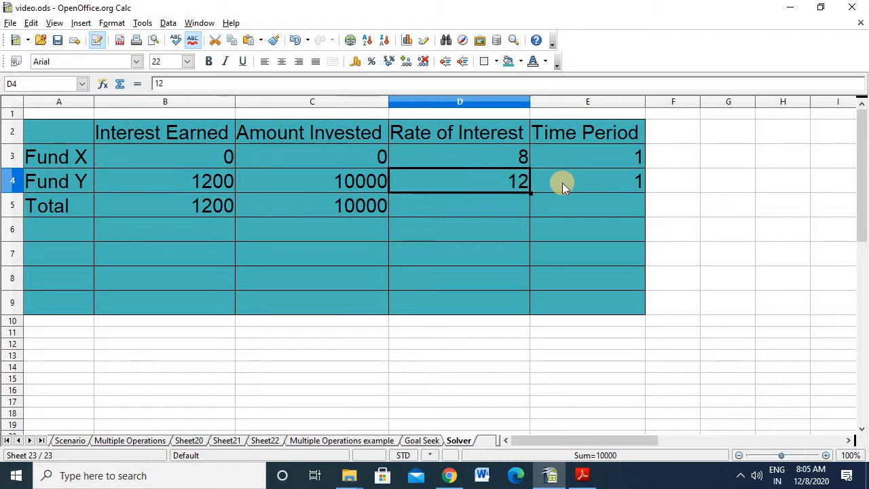
left_click(569, 183)
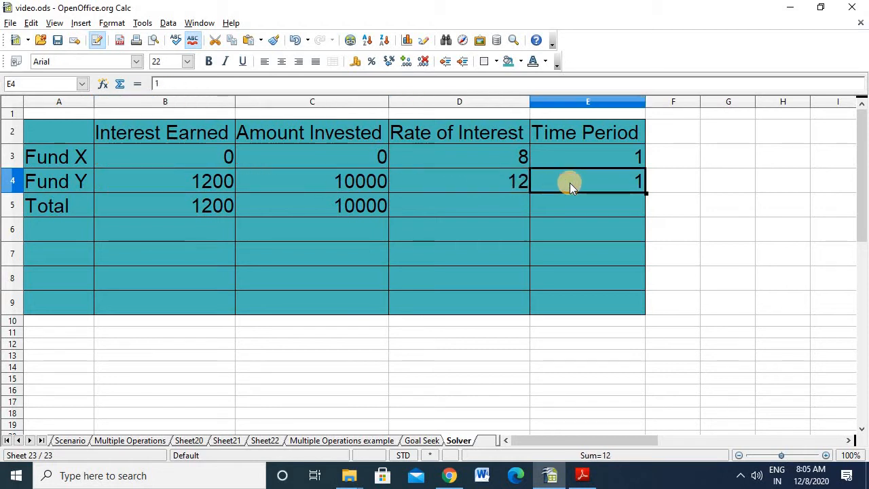
left_click(189, 178)
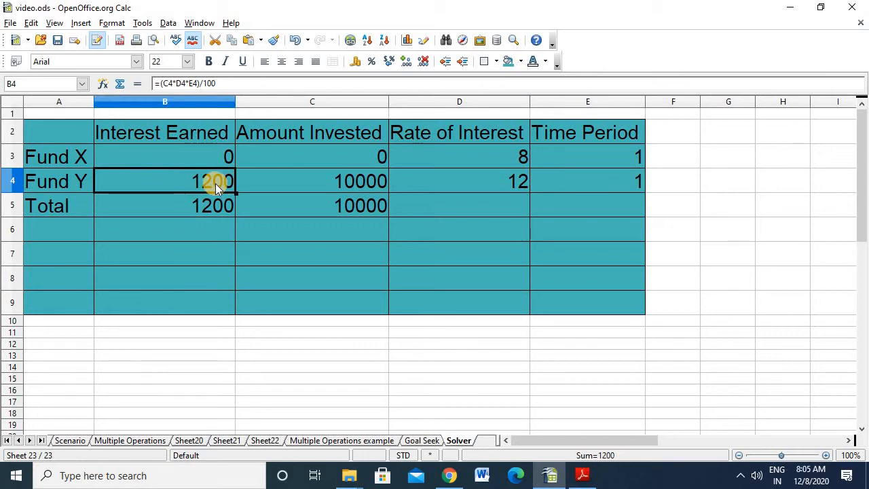
left_click(182, 156)
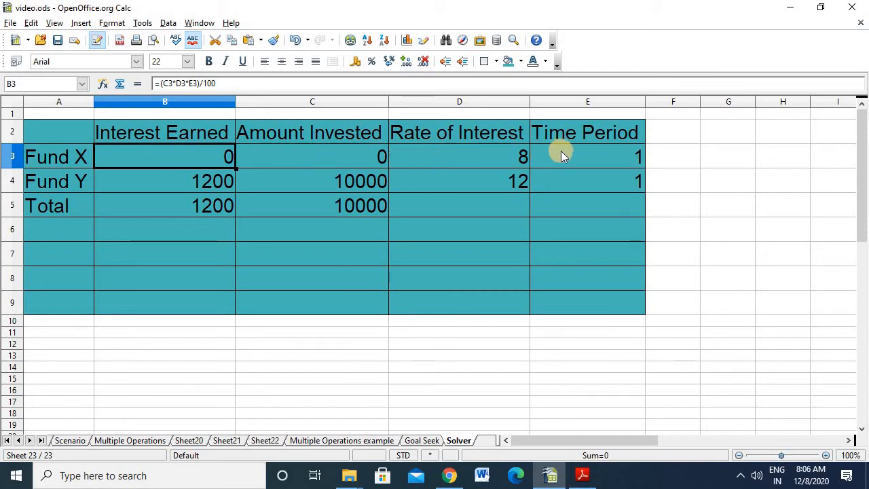
left_click(194, 209)
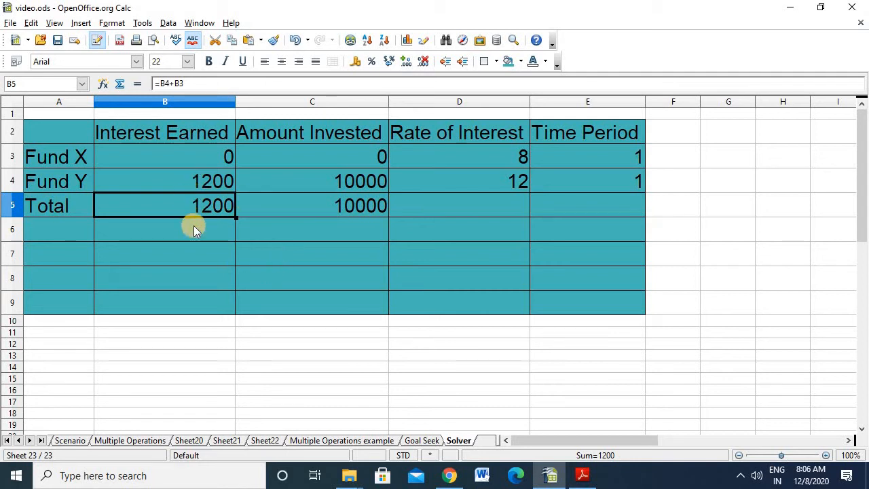
- Open the Solver with the total interest cell B5 as target cell and a value of 1000 as the desired result
left_click(146, 23)
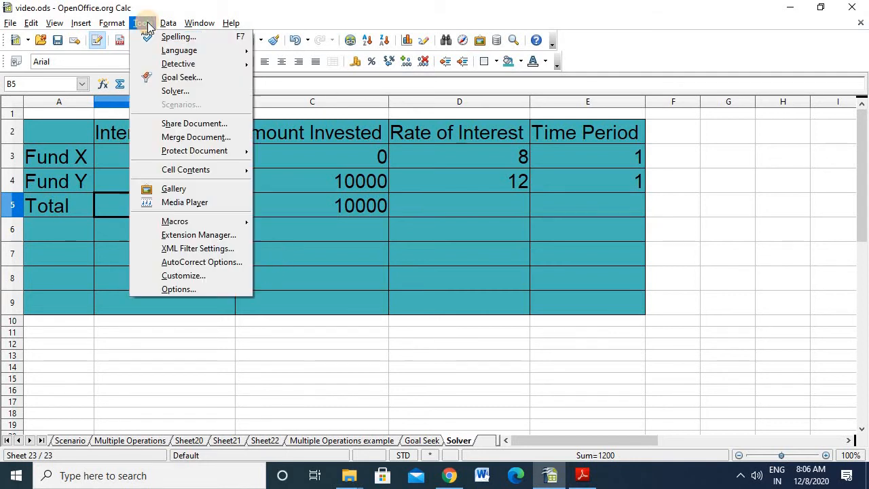
left_click(171, 91)
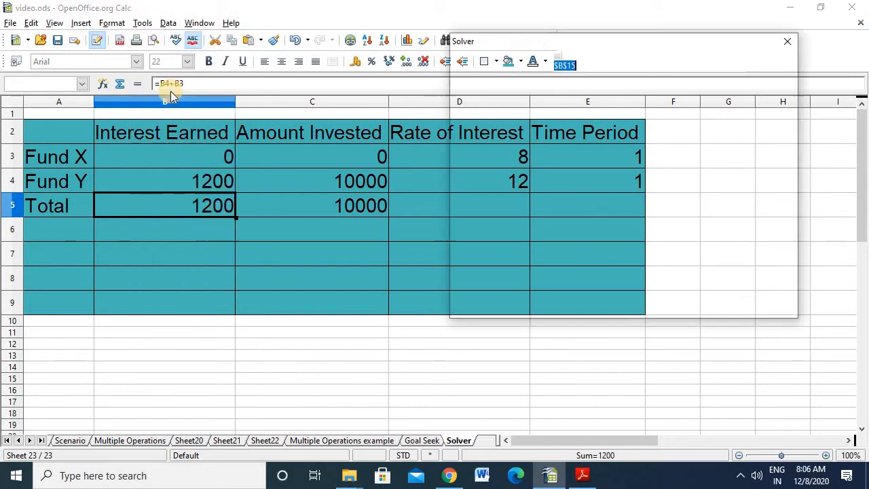
left_click_drag(597, 40, 669, 39)
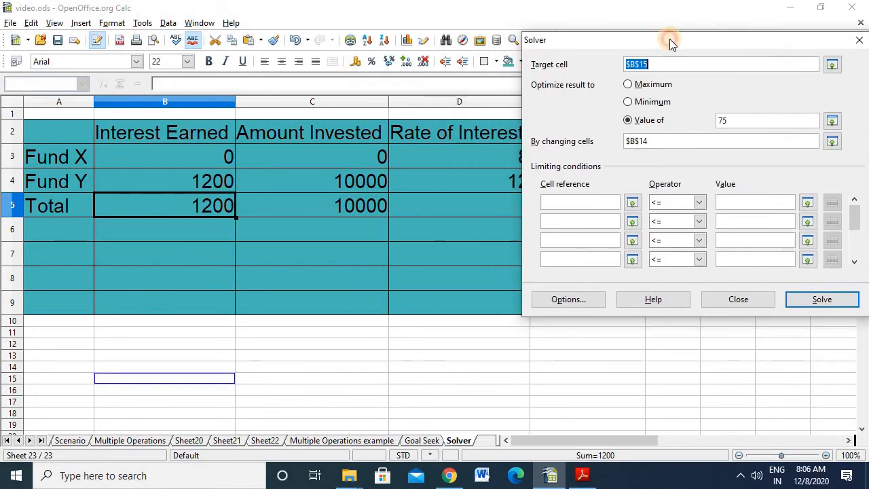
left_click(831, 66)
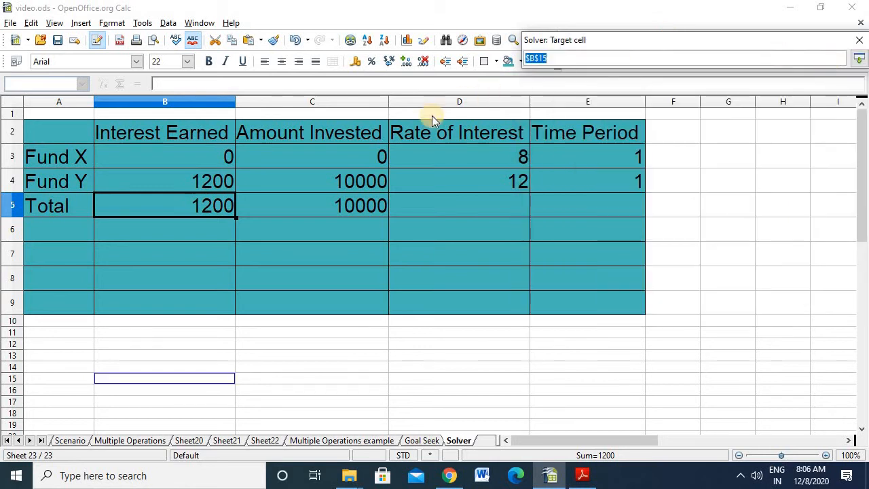
left_click(190, 201)
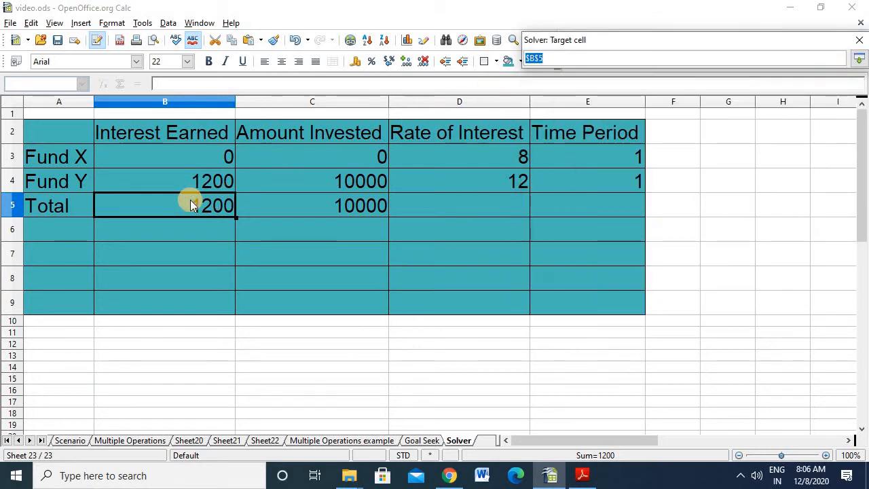
left_click(859, 61)
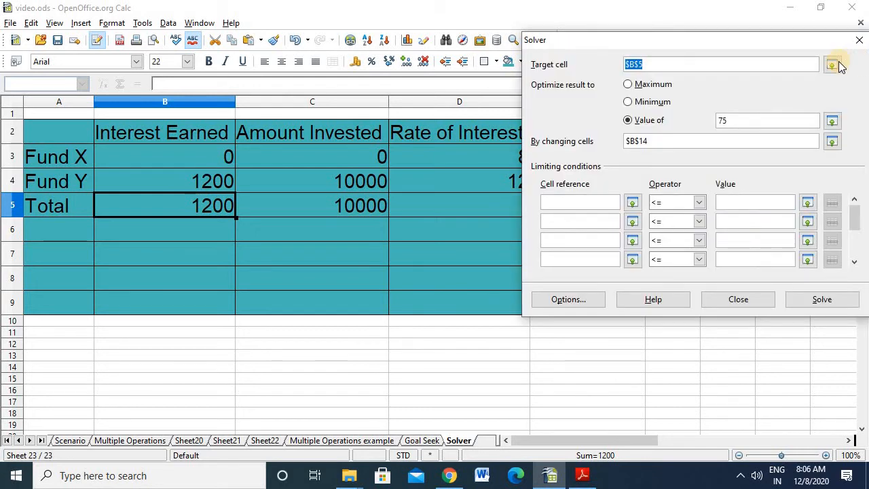
double_click(743, 121)
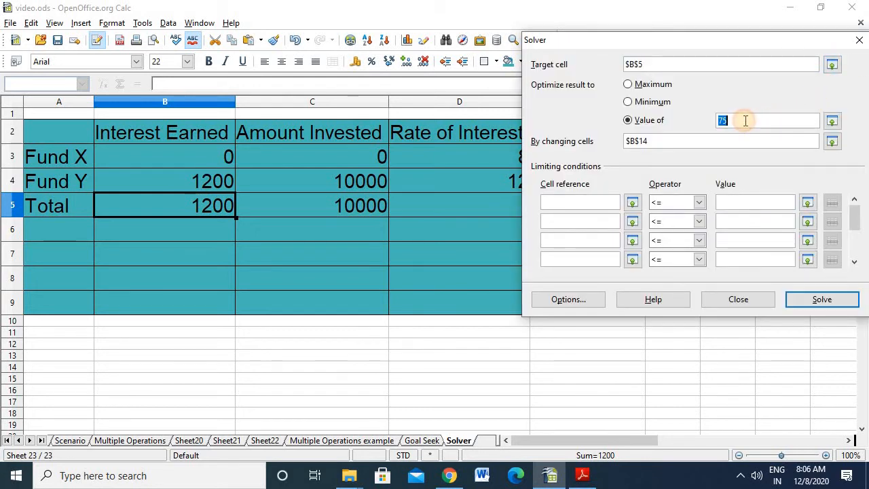
type("1000")
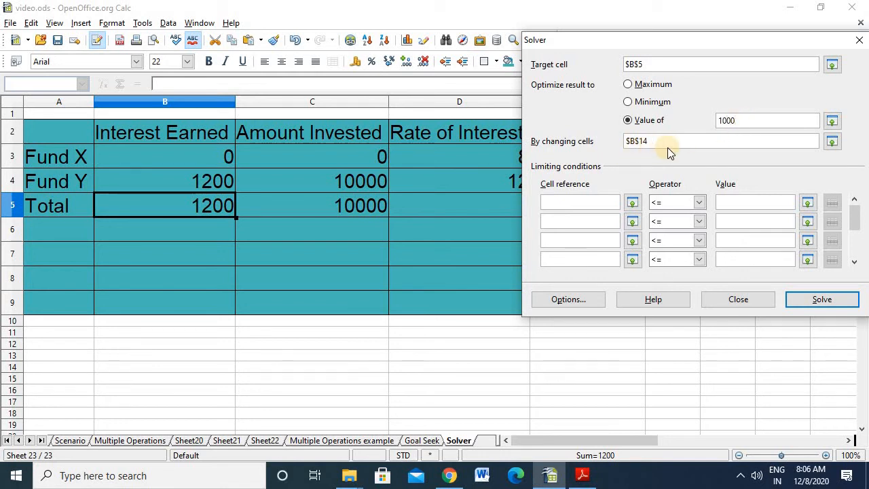
- Solve by changing Fund X's invested amount in C3 and keep the result
left_click(832, 141)
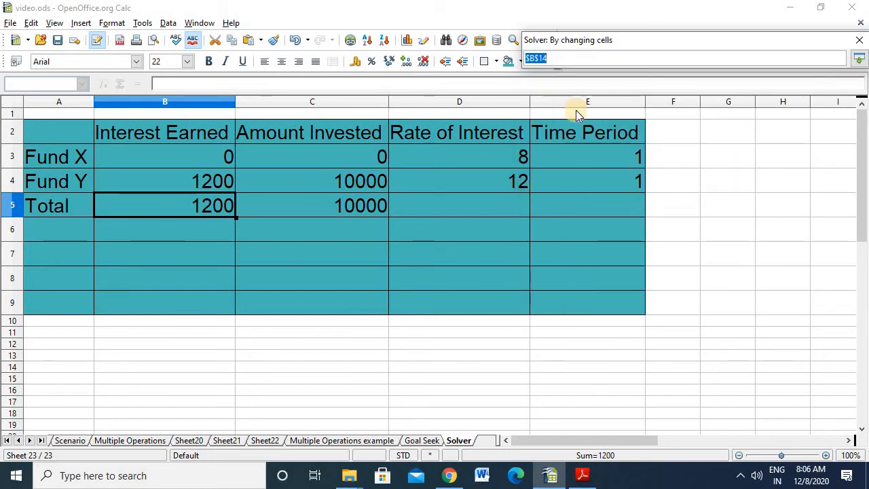
left_click(344, 150)
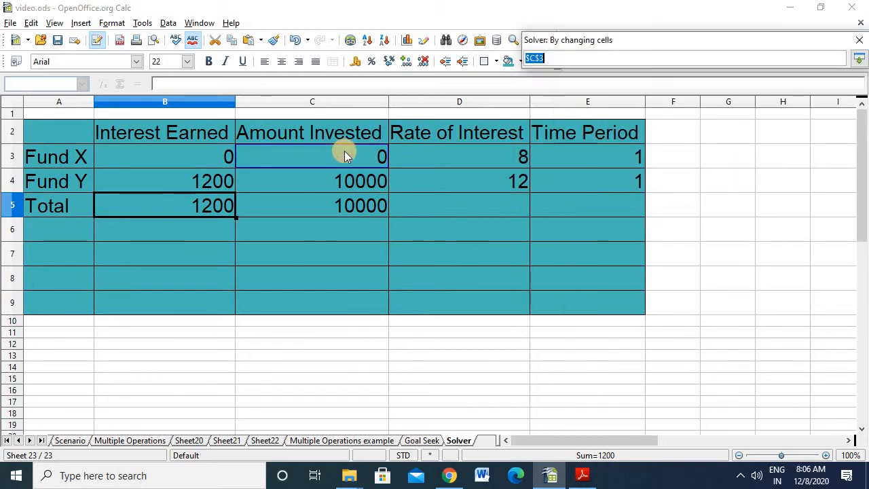
left_click(860, 59)
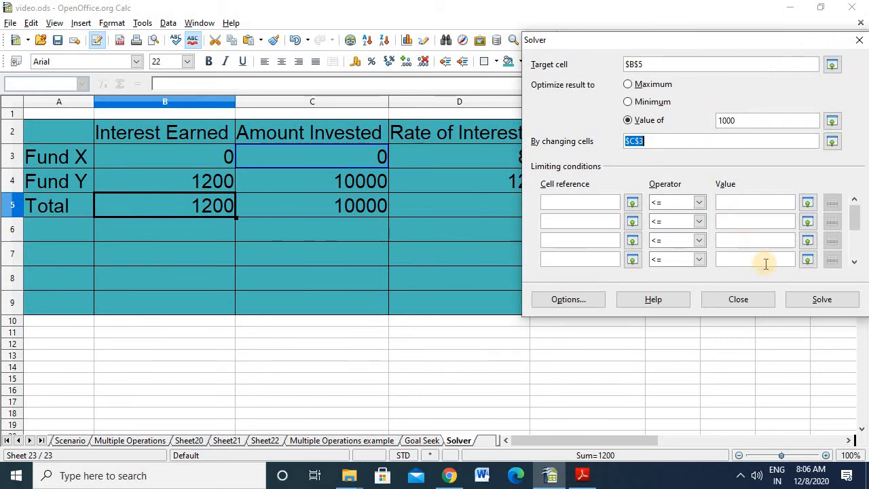
left_click(819, 297)
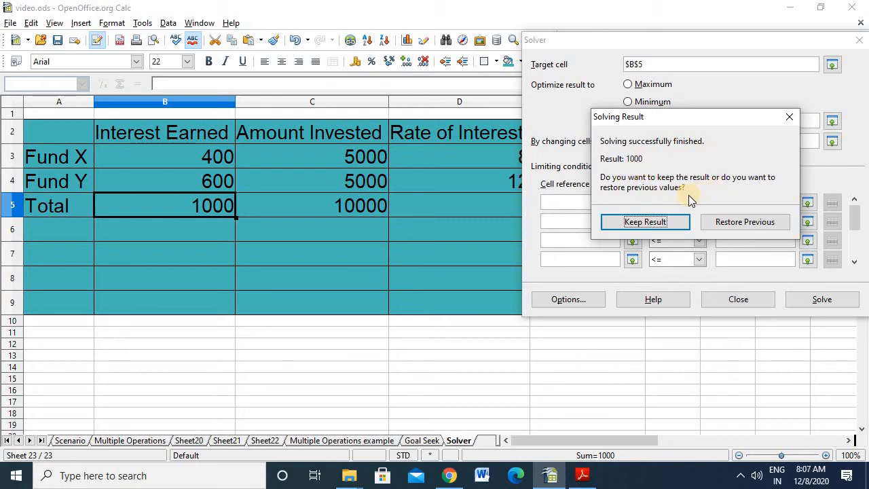
left_click(664, 229)
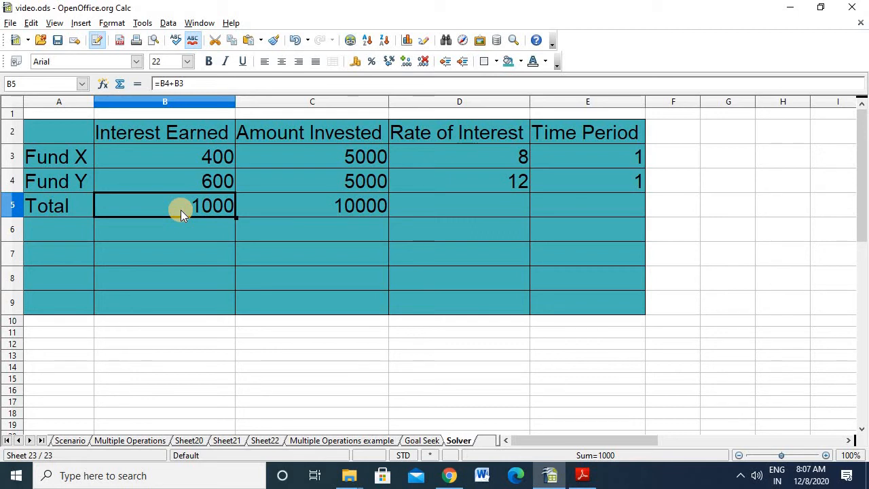
- Open the Solver with the English percentage cell B26 as target cell and a value of 75 as the desired result
scroll(187, 210, "down", 5)
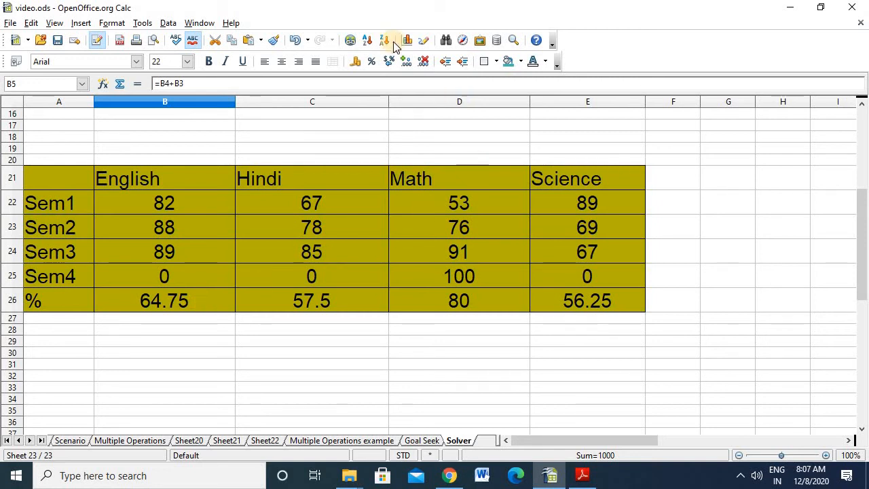
left_click(142, 23)
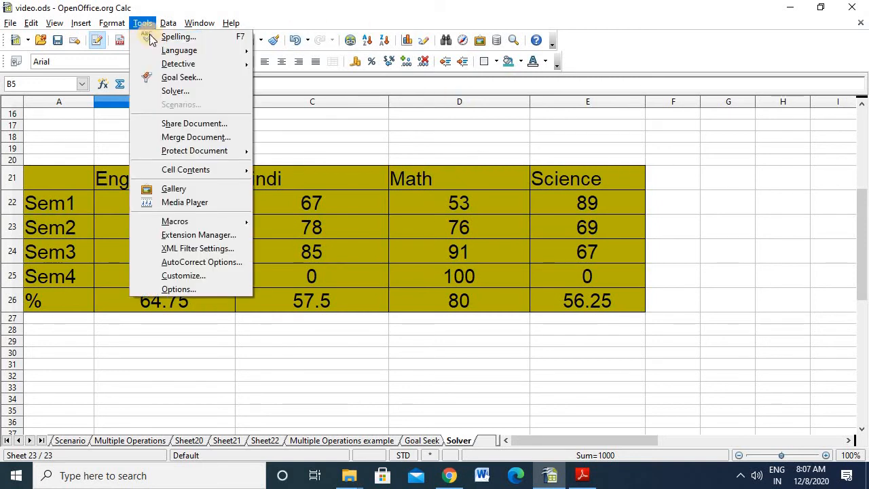
left_click(187, 91)
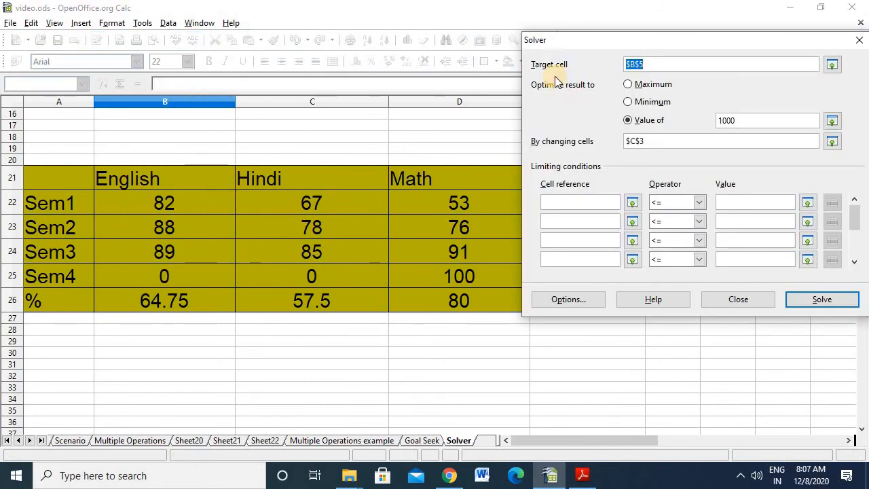
left_click(832, 66)
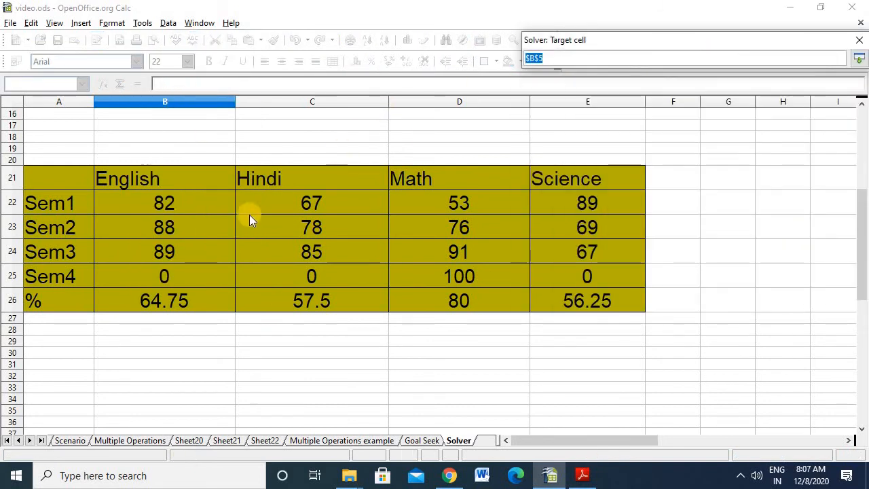
left_click(169, 303)
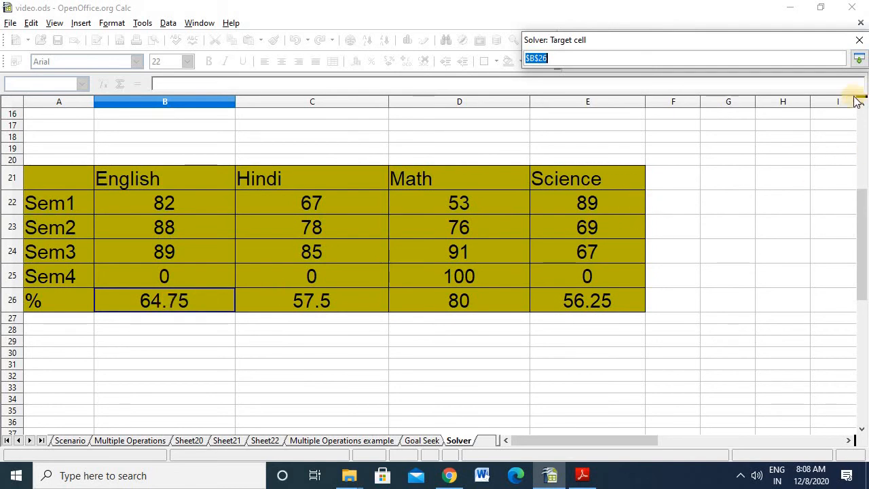
left_click(860, 61)
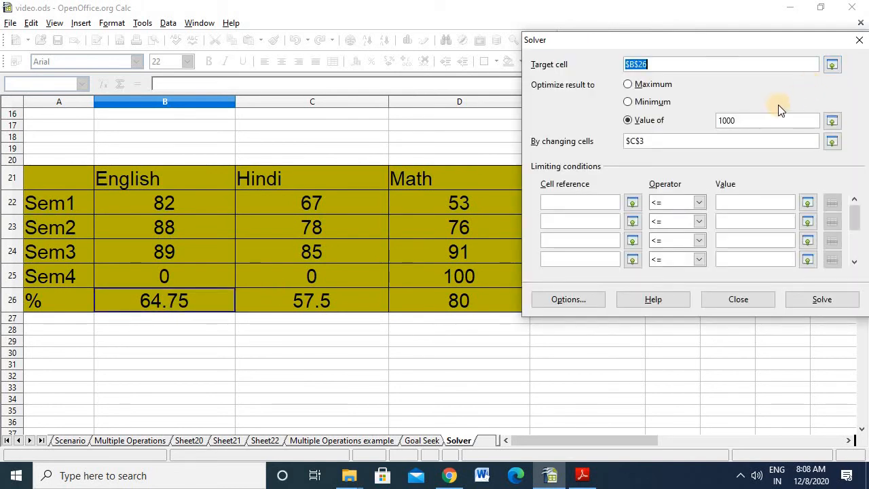
left_click(684, 123)
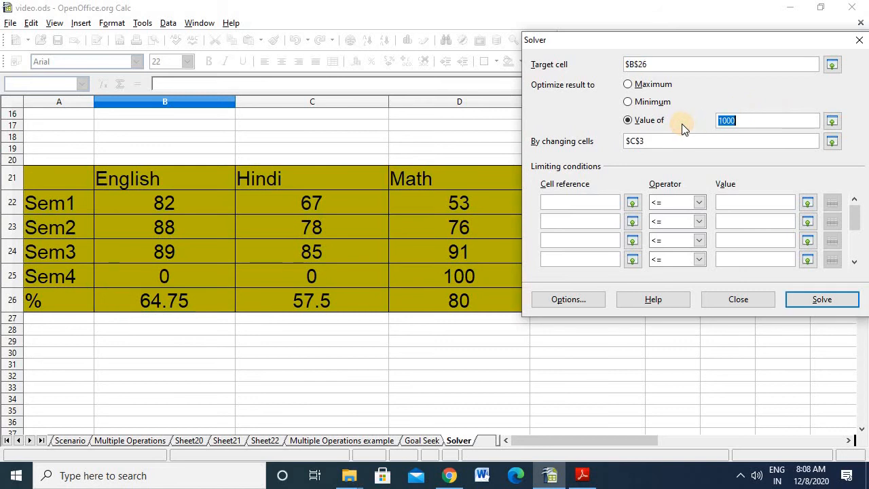
type("75")
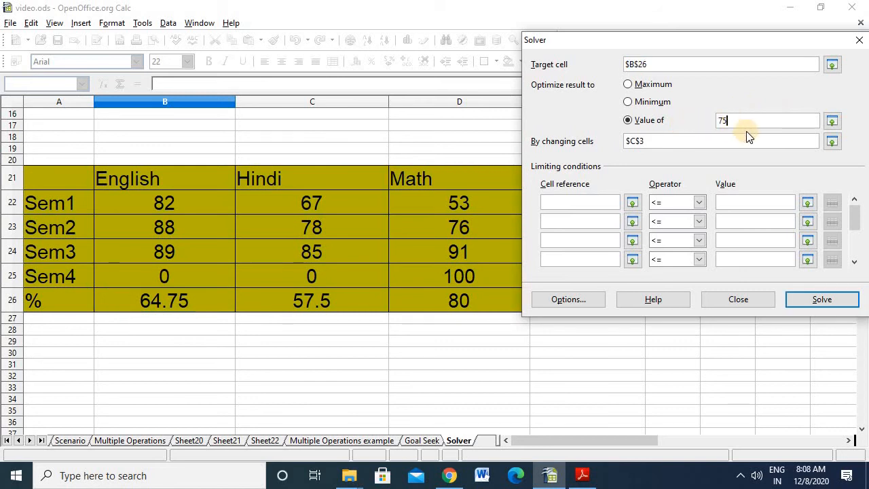
- Solve by changing the English Sem4 mark in B25 and keep the result
left_click(832, 141)
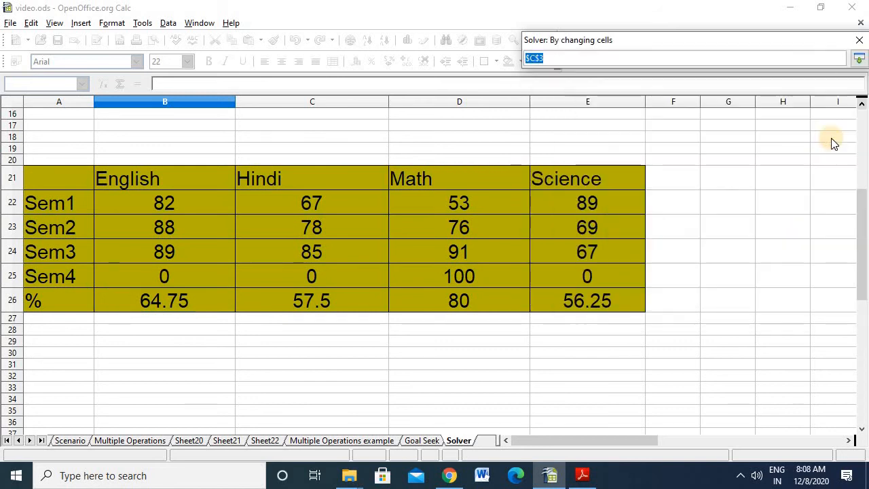
left_click(182, 276)
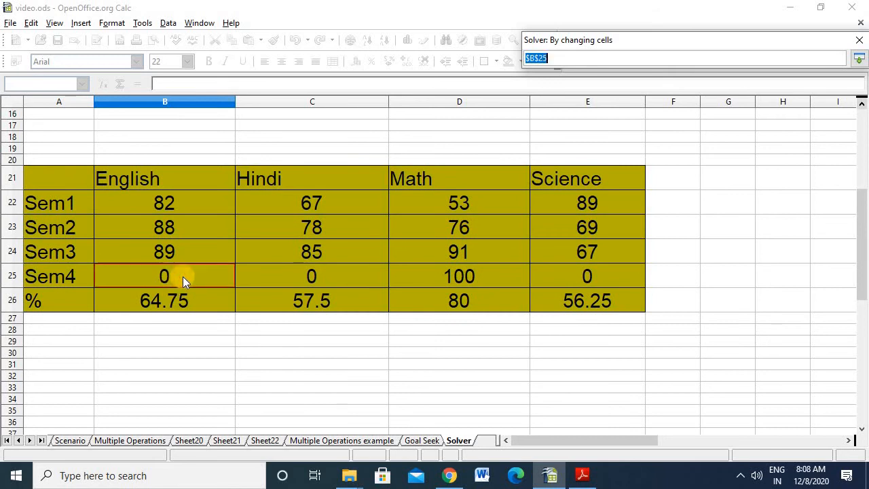
left_click(858, 59)
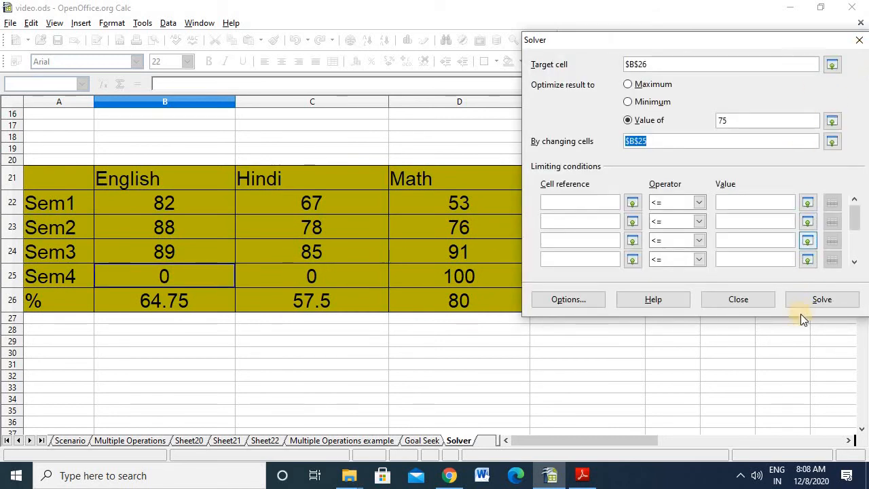
left_click(811, 300)
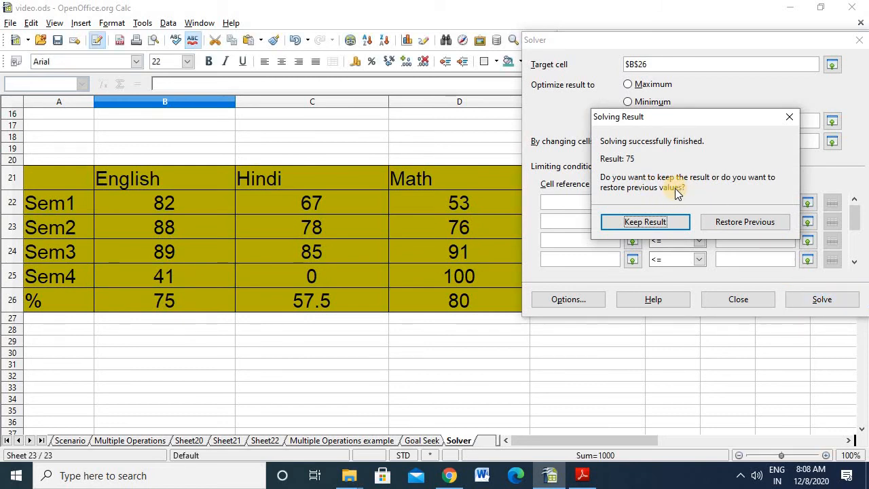
left_click(657, 222)
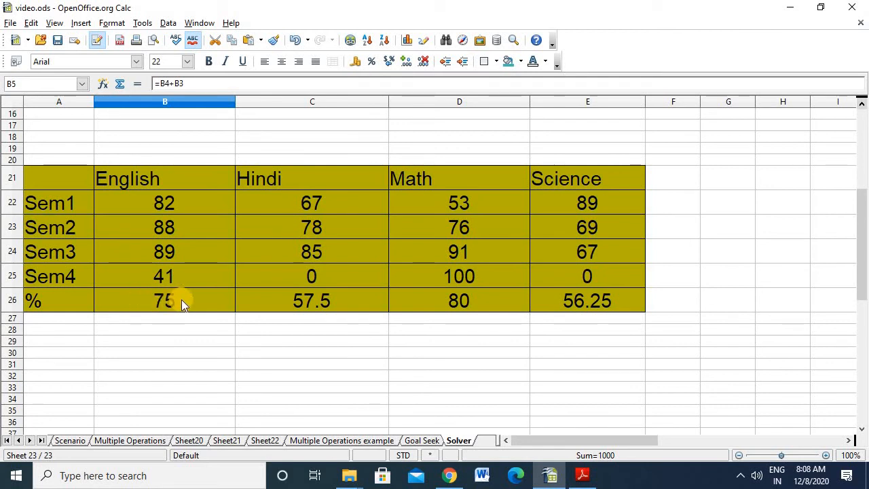
- Run the Solver again for the English percentage with a desired value of 80 and keep the result
left_click(147, 24)
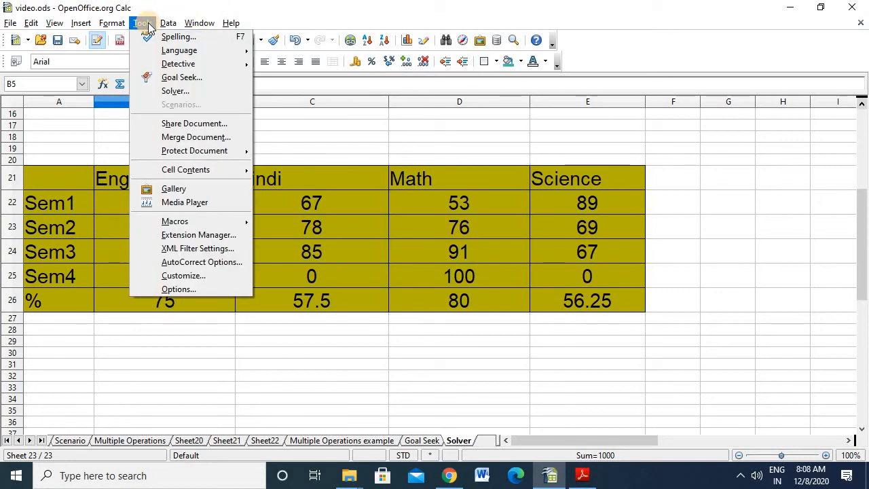
left_click(170, 90)
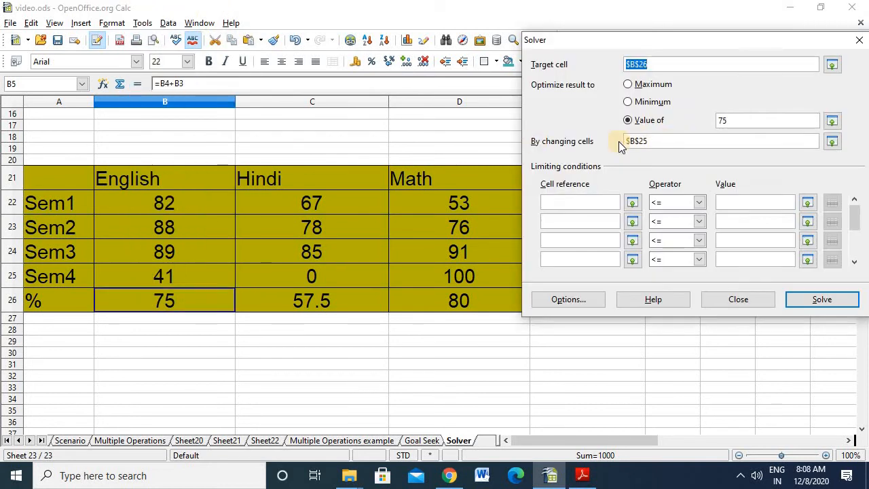
left_click(716, 121)
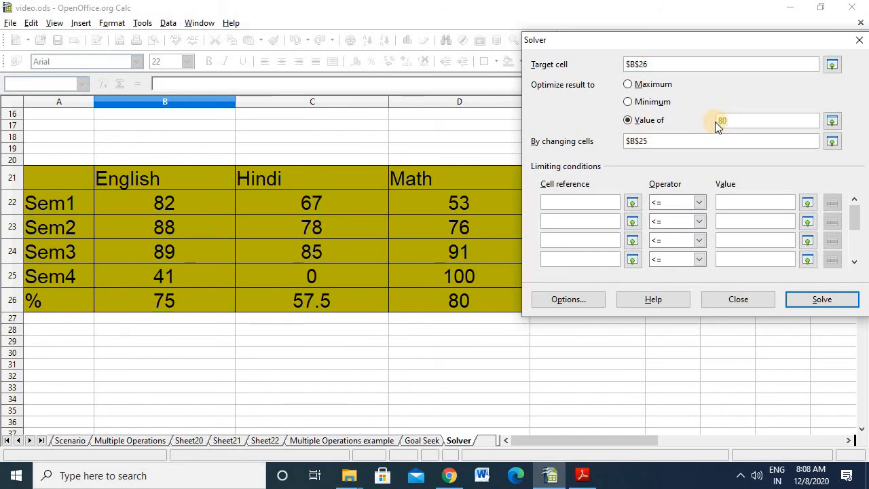
left_click(813, 305)
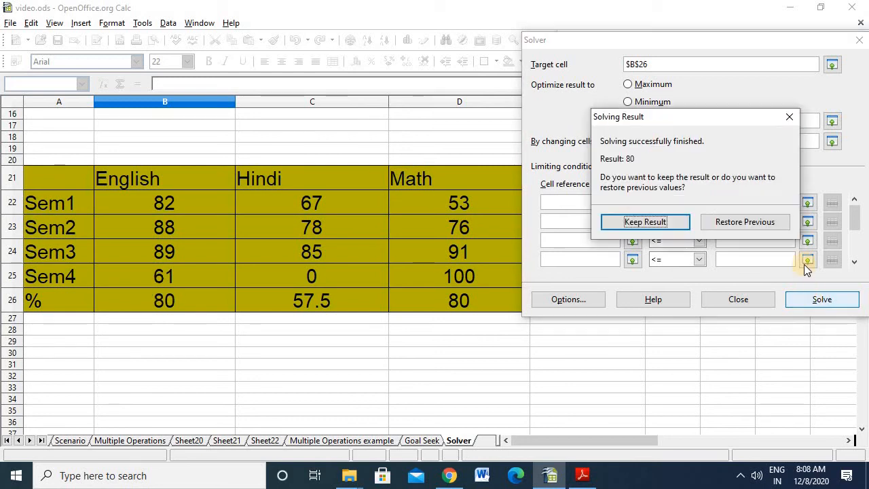
left_click(656, 221)
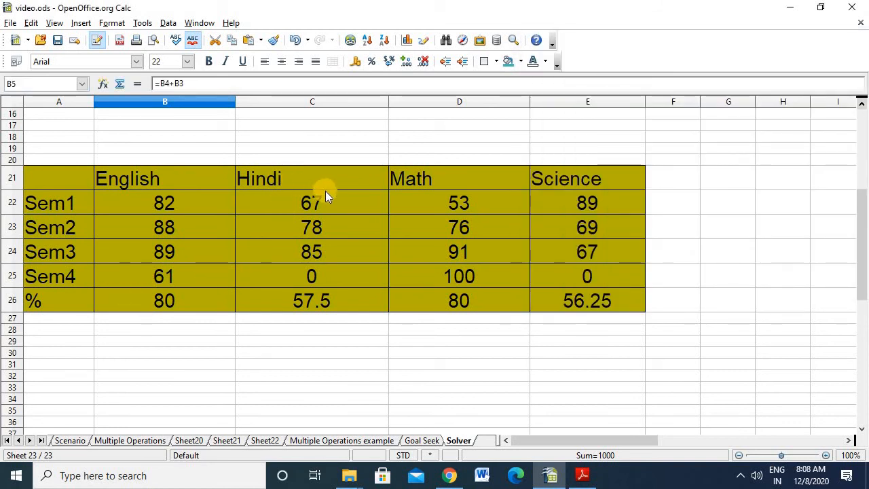
- Reopen the Solver and set the Hindi percentage cell C26 as the target cell
left_click(144, 23)
left_click(171, 87)
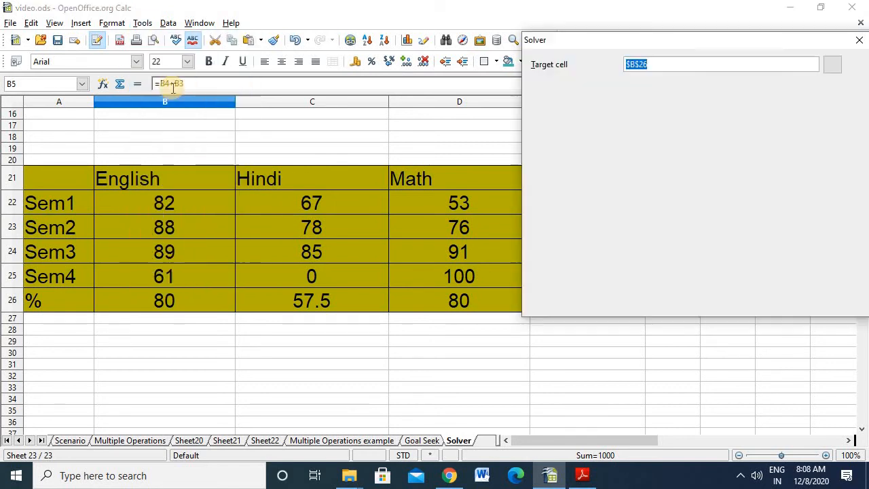
left_click(832, 63)
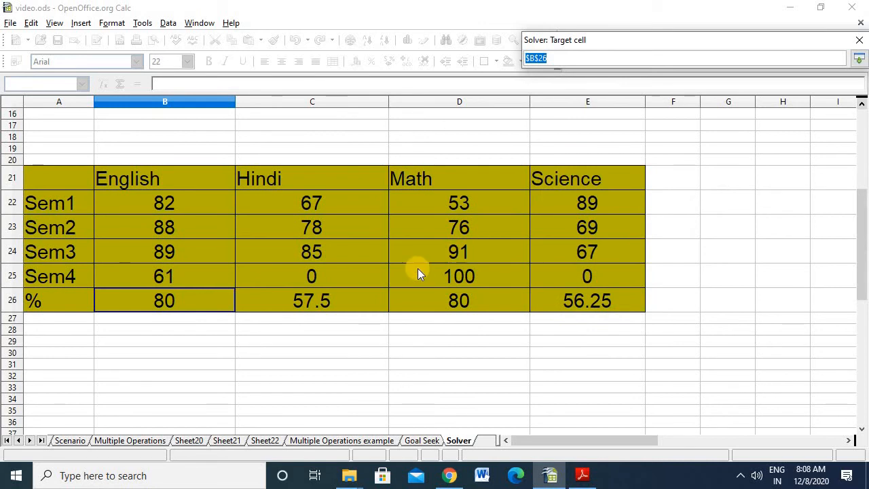
left_click(288, 308)
left_click(858, 58)
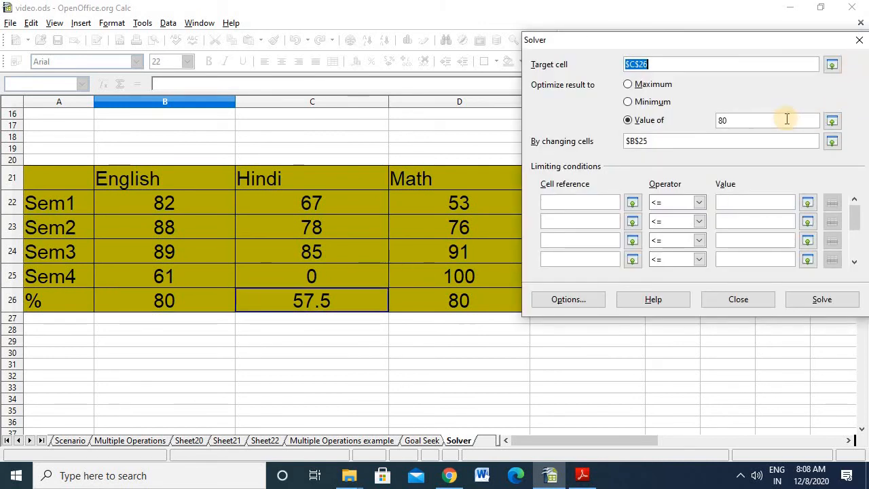
- Solve by changing the Hindi Sem4 mark in C25 and keep the result
left_click(832, 141)
left_click(323, 274)
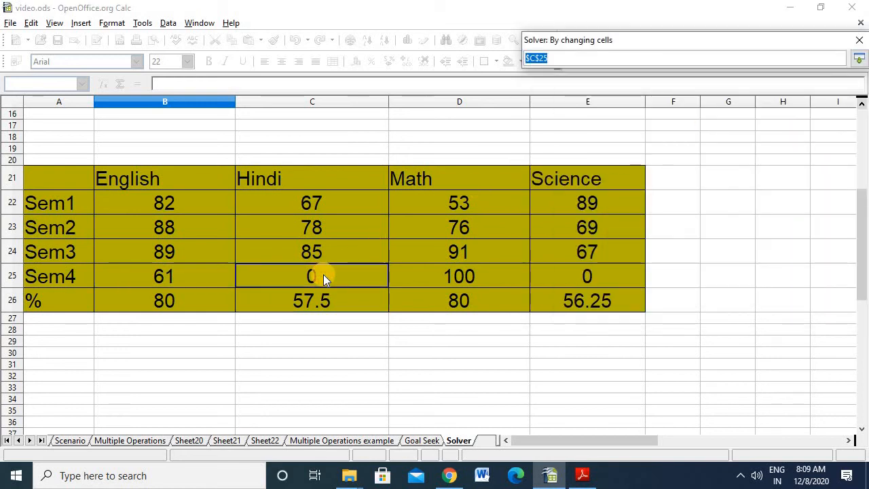
left_click(861, 61)
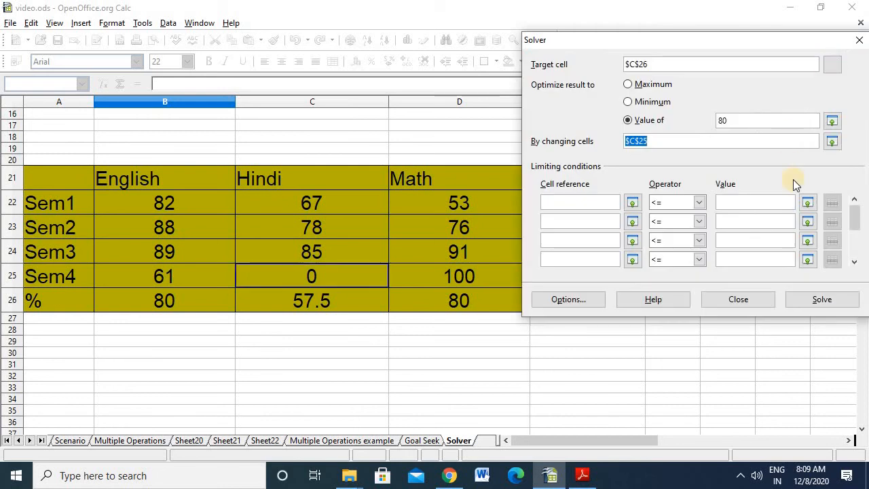
left_click(811, 303)
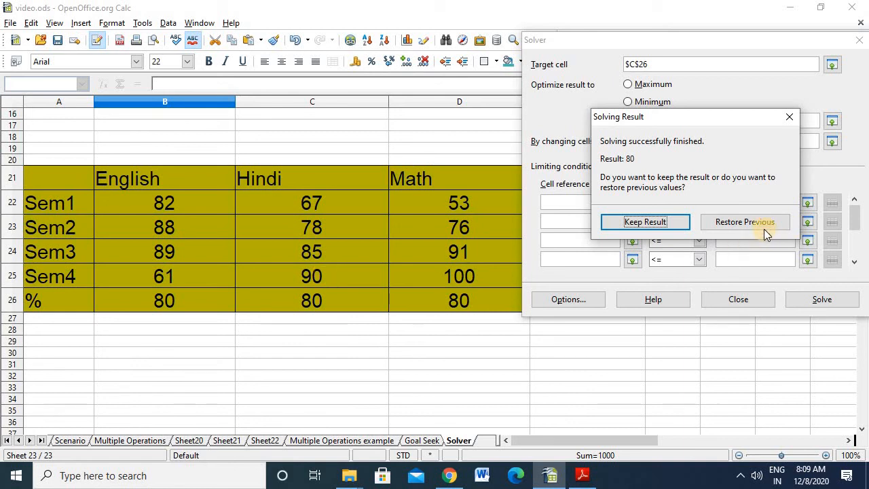
left_click(663, 224)
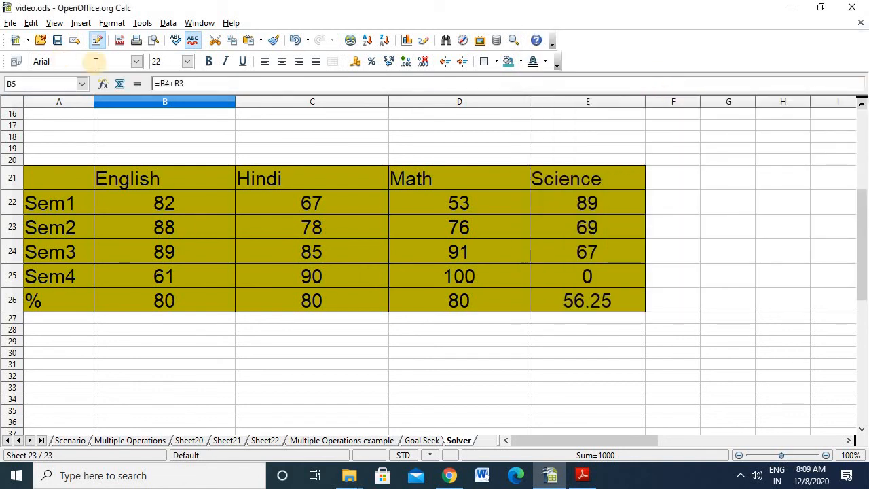
- Run the Solver for the Hindi percentage with a desired value of 90, and dismiss the solving result without keeping it
left_click(142, 23)
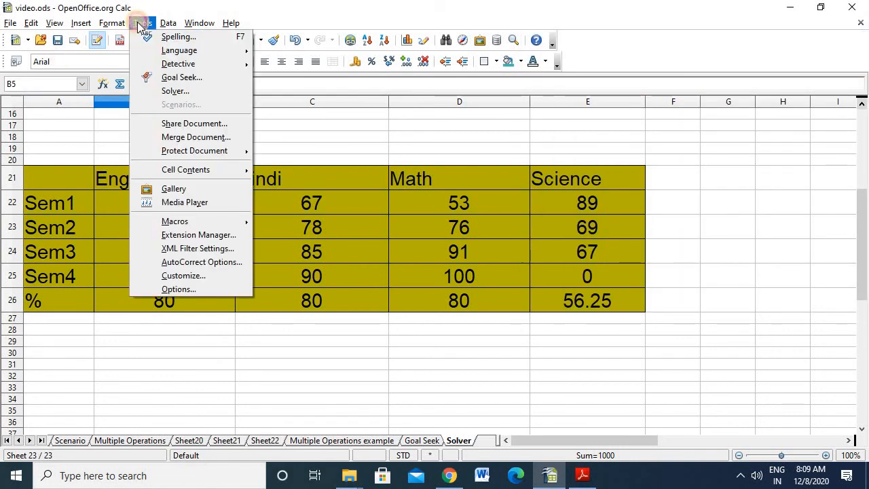
left_click(171, 90)
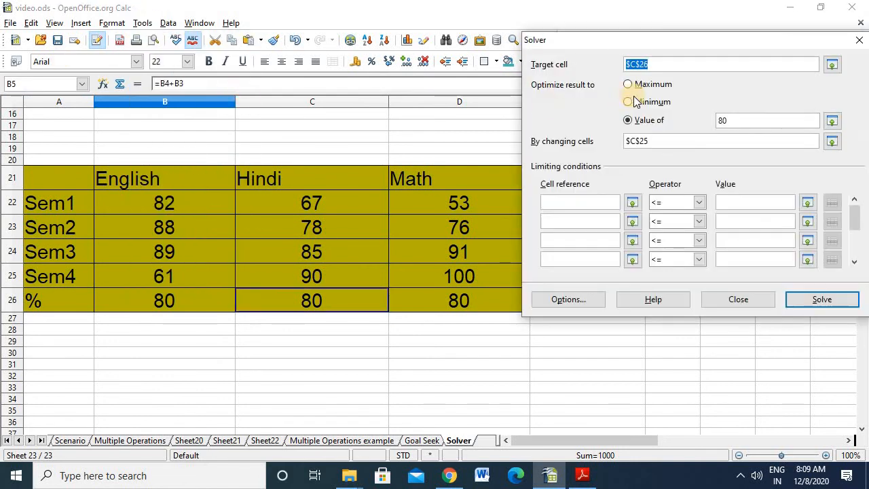
double_click(736, 121)
type("90")
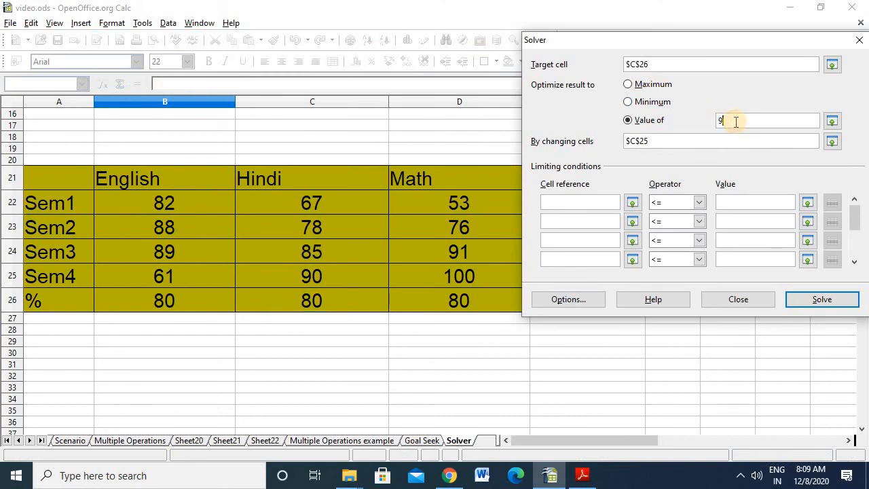
left_click(812, 303)
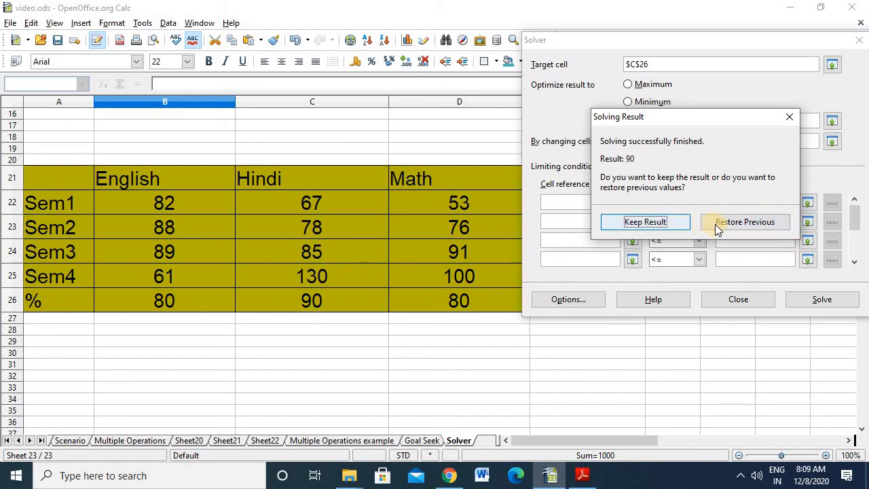
left_click(789, 118)
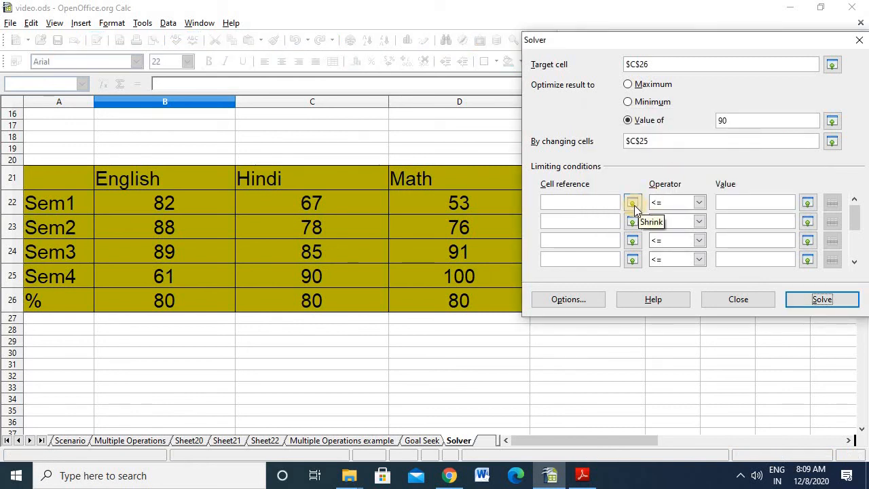
- Add the limiting condition C25 <= 100, try to solve the Hindi percentage with it, and dismiss the message
left_click(632, 203)
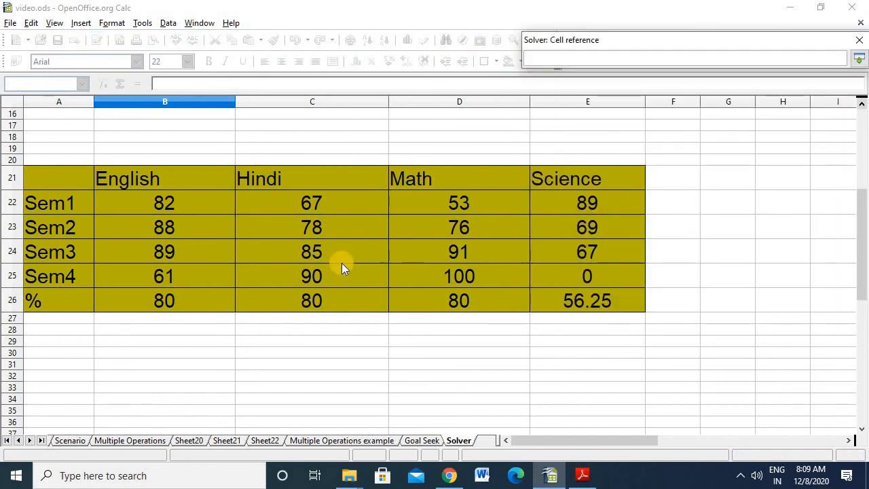
left_click(326, 271)
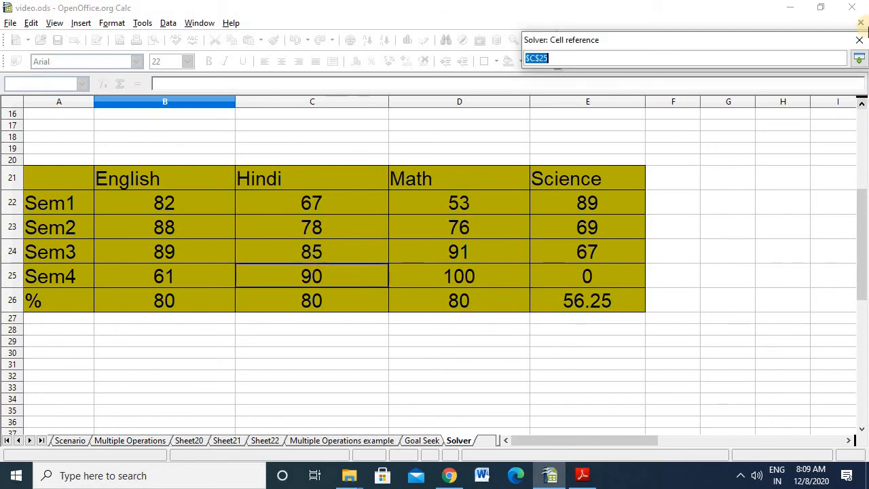
left_click(858, 59)
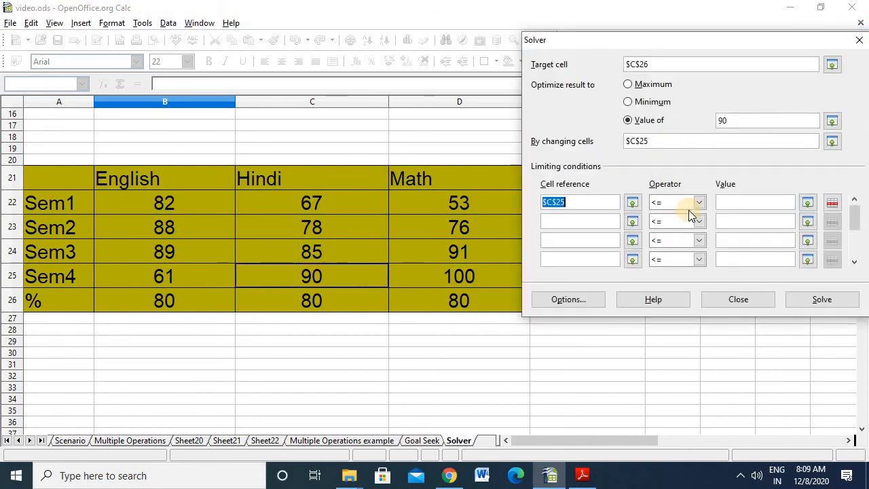
left_click(737, 200)
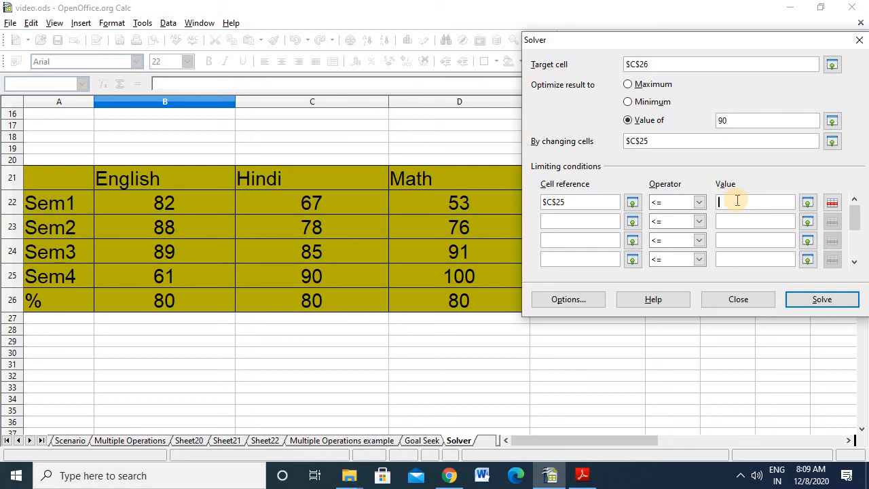
type("100")
left_click(816, 303)
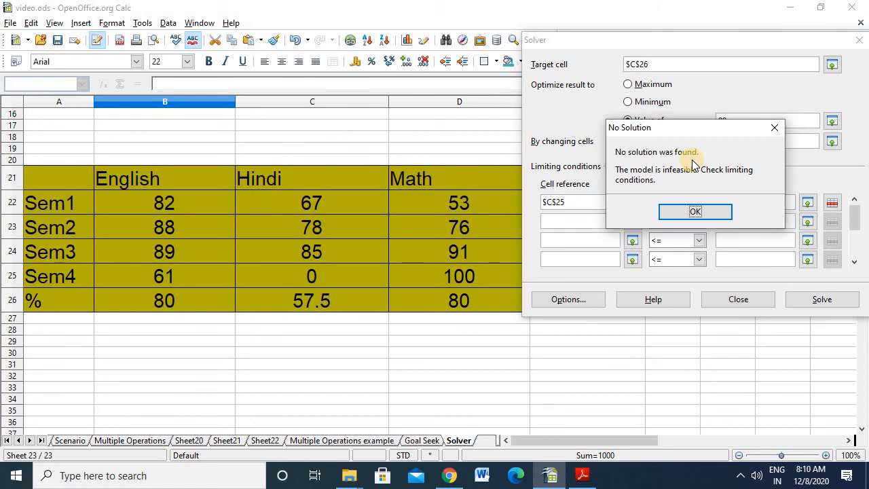
left_click(773, 127)
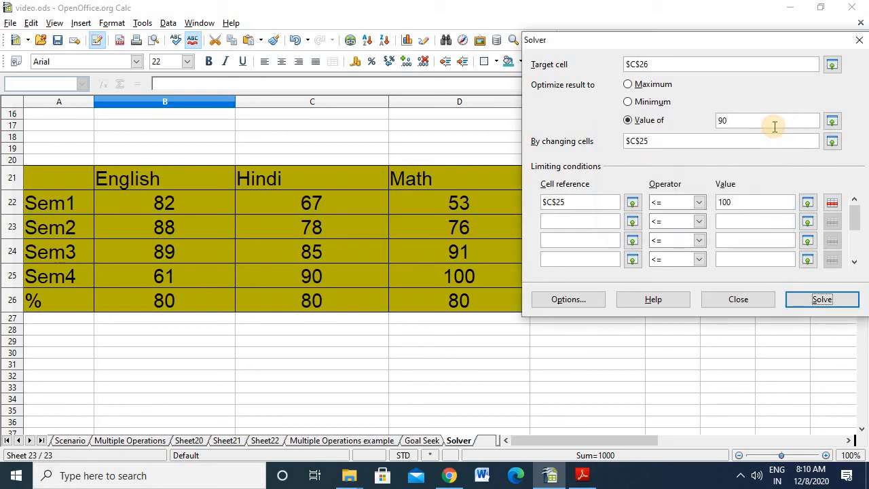